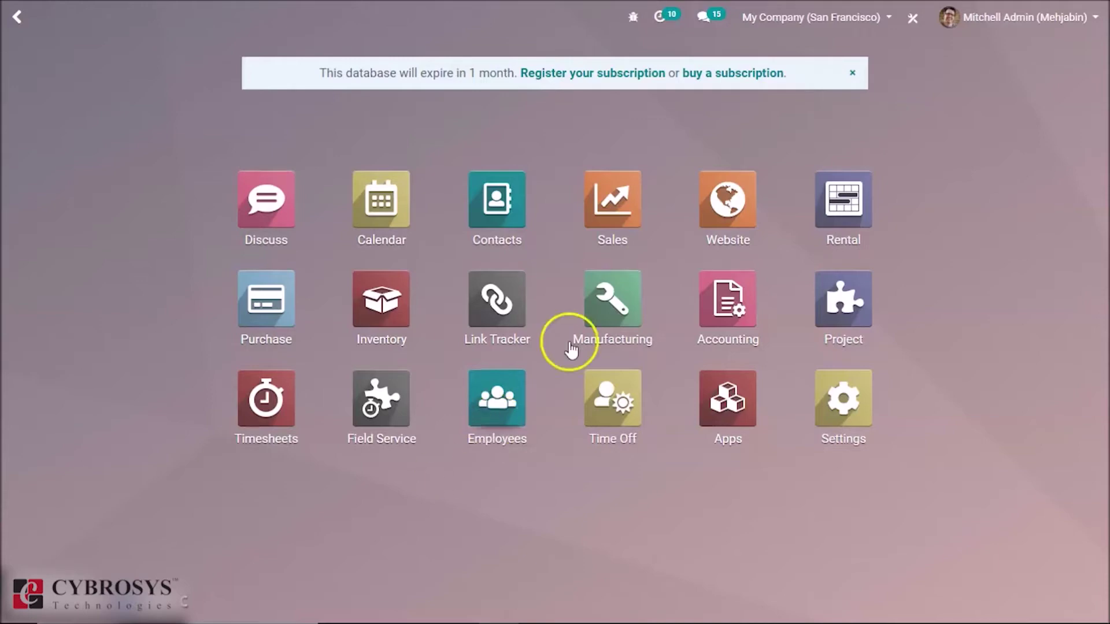
Enable Display Lots & Serial Numbers on Invoices in Sales settings, then head to Orders > Quotations.
left_click(626, 231)
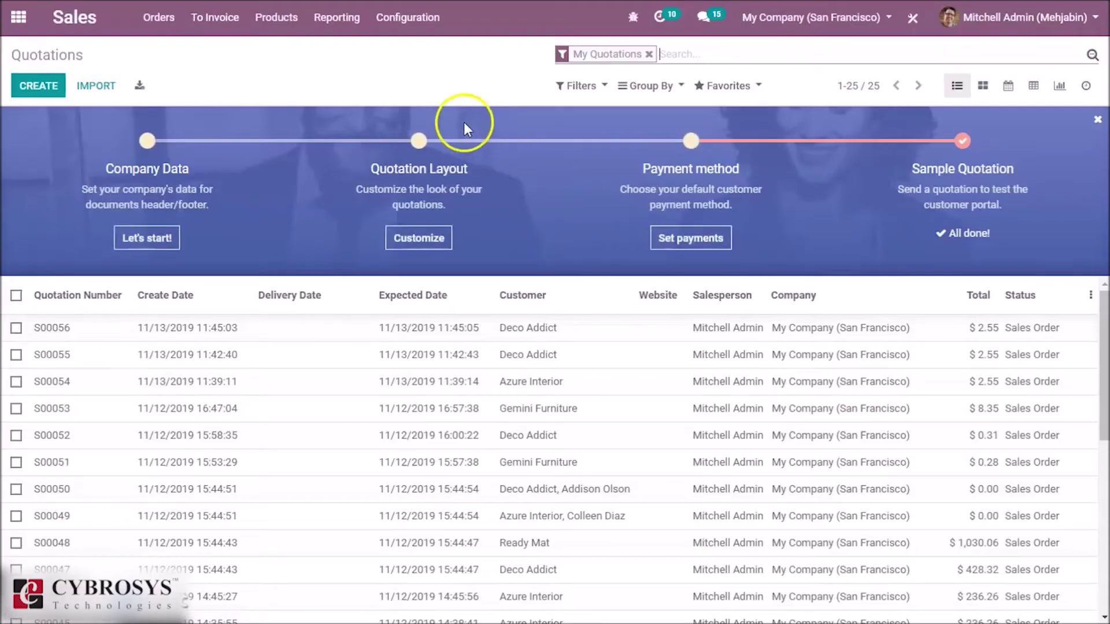
left_click(408, 18)
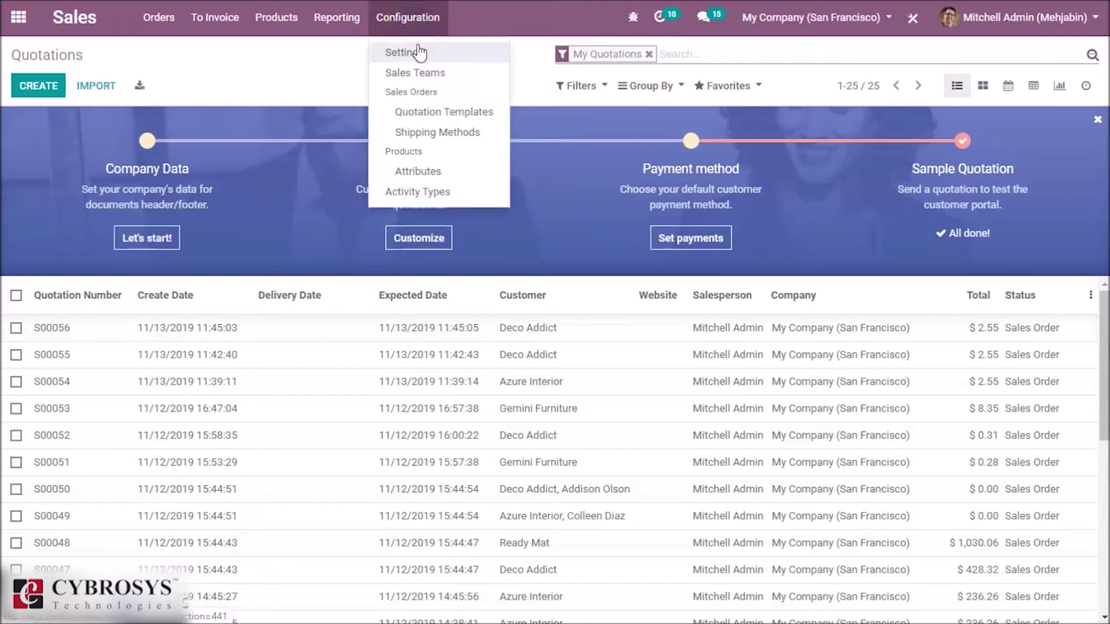
left_click(420, 52)
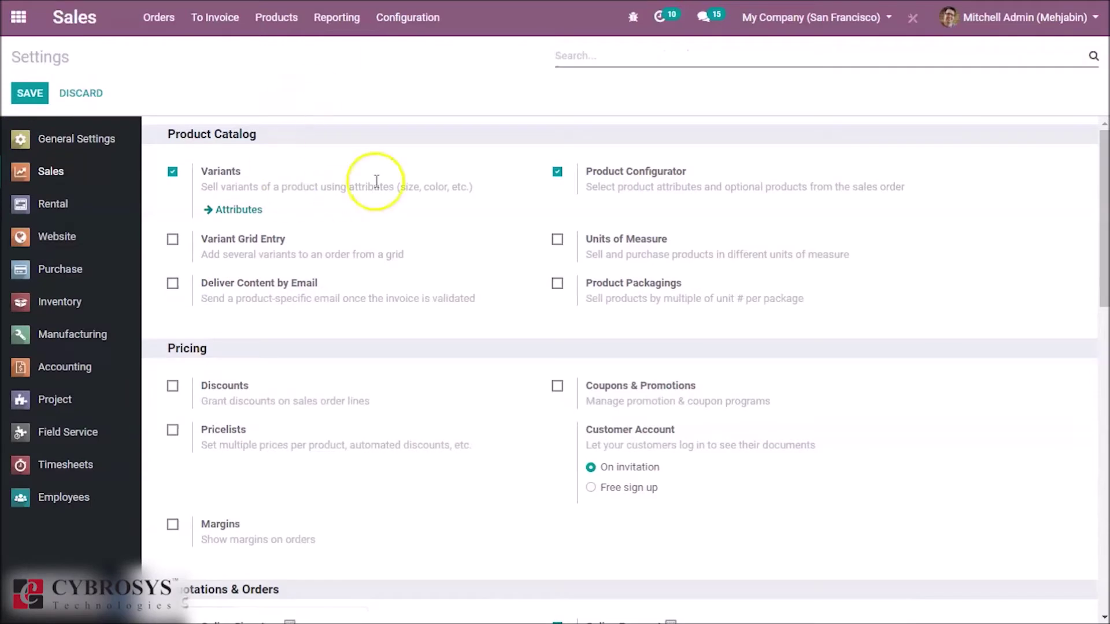
left_click(68, 302)
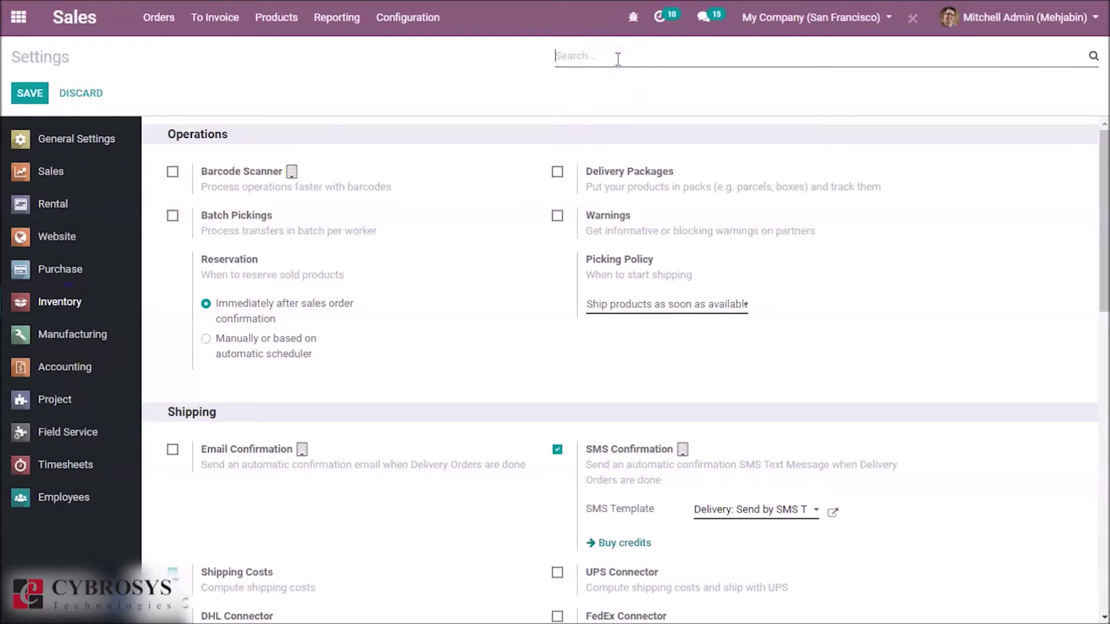
type("lot")
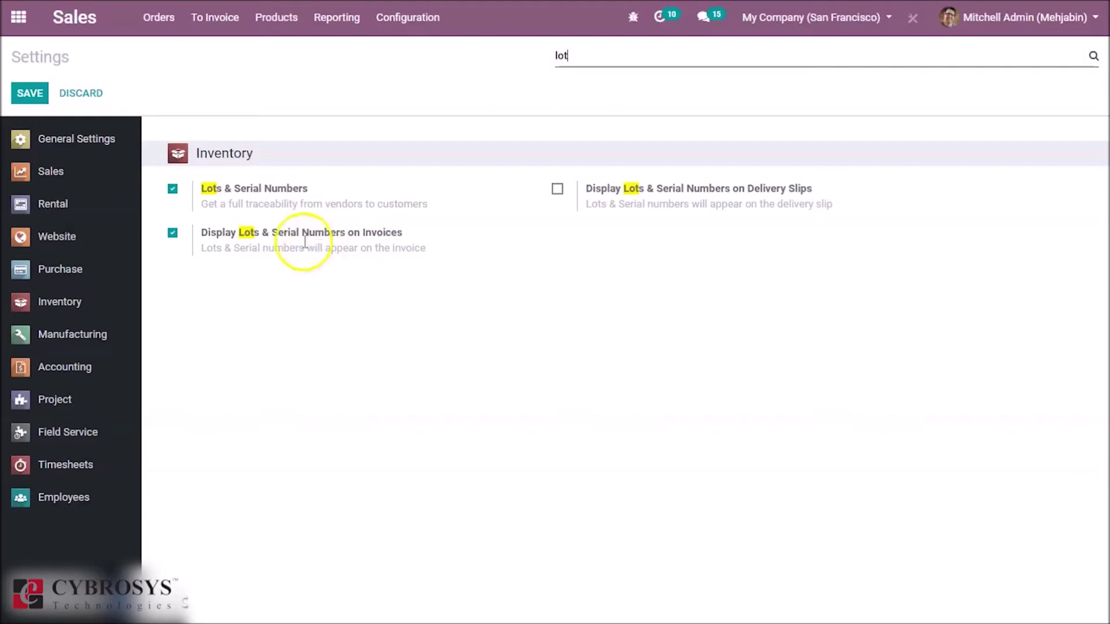
left_click(172, 232)
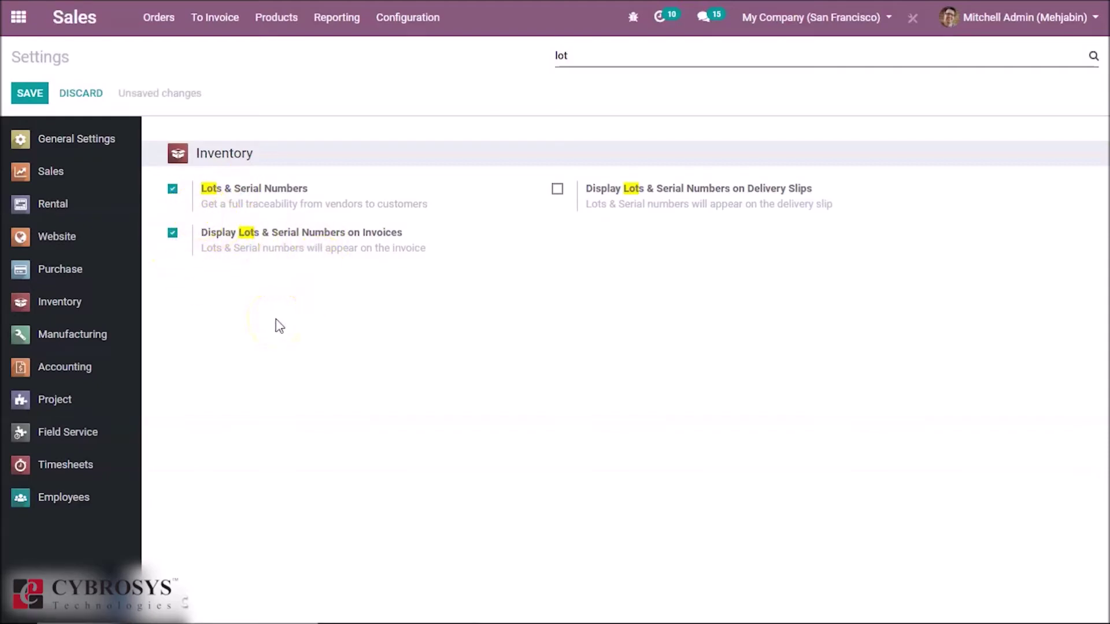
left_click(164, 23)
left_click(179, 51)
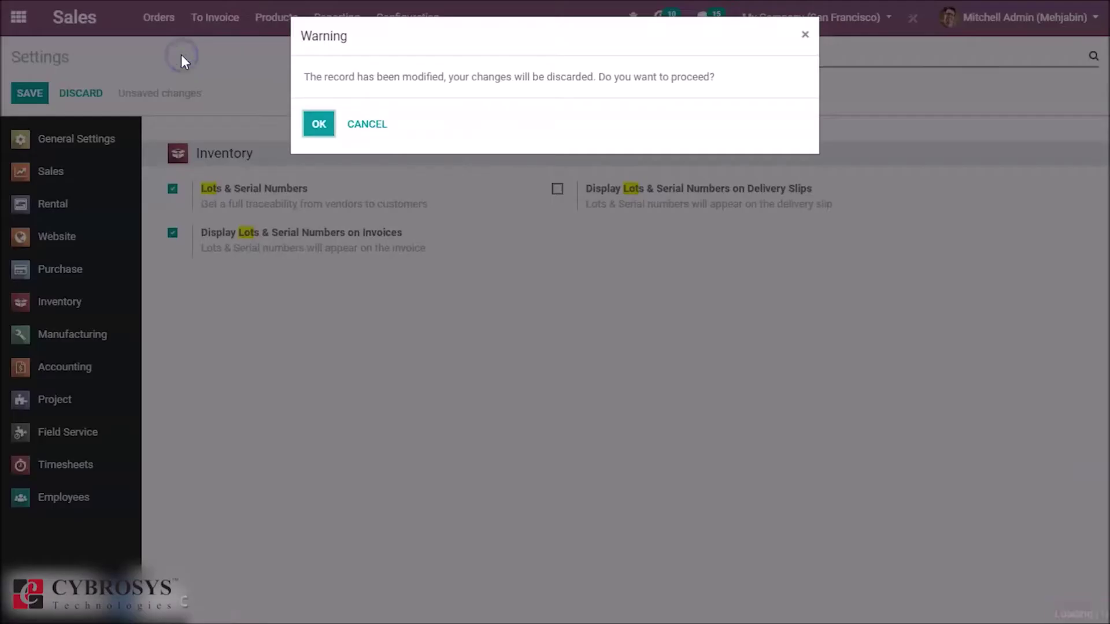
Start a new quotation for Azure Interior with a Cable Management Box line.
left_click(321, 124)
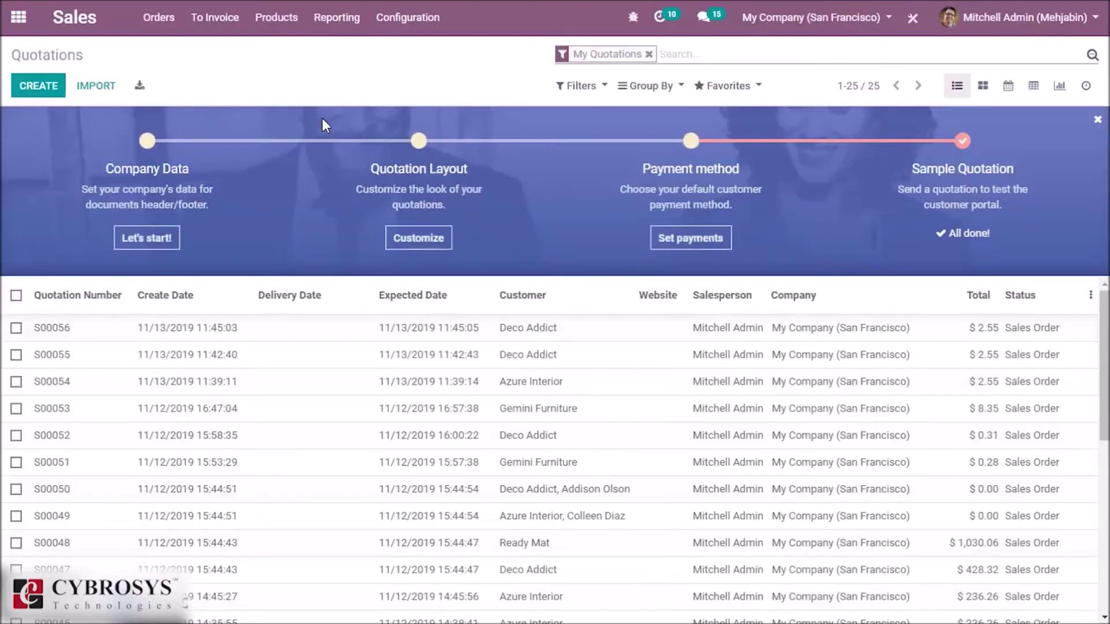
left_click(39, 87)
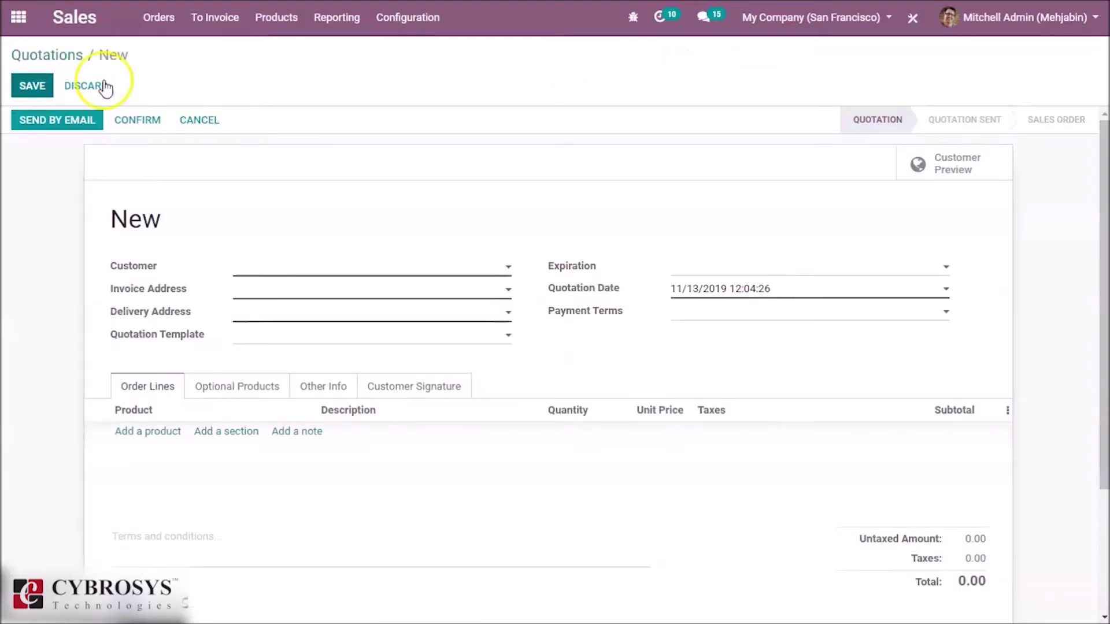
left_click(438, 267)
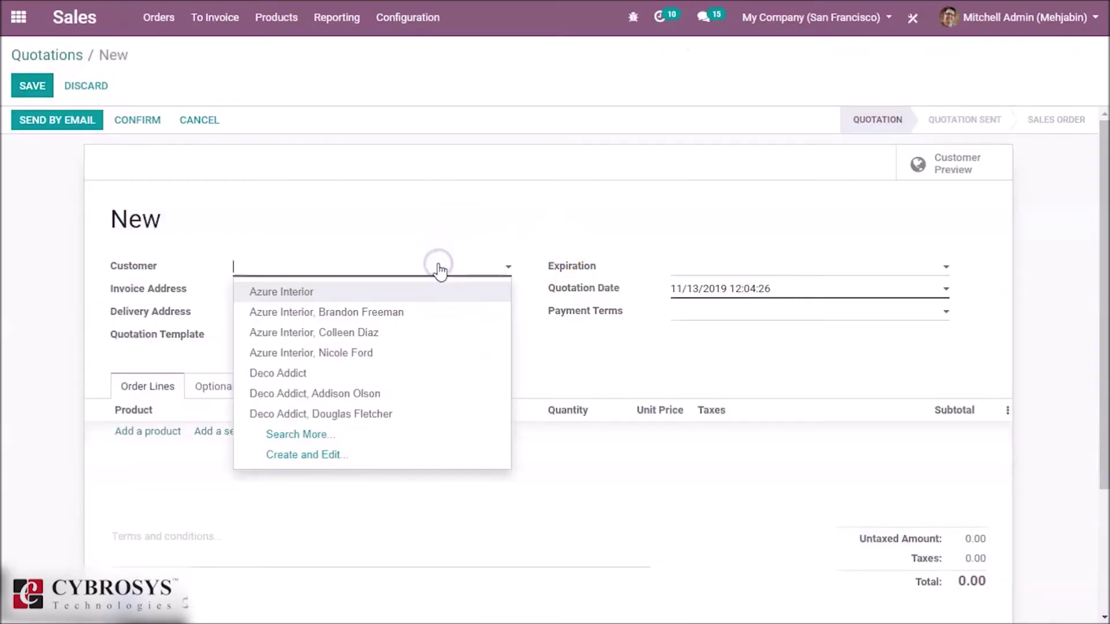
left_click(430, 293)
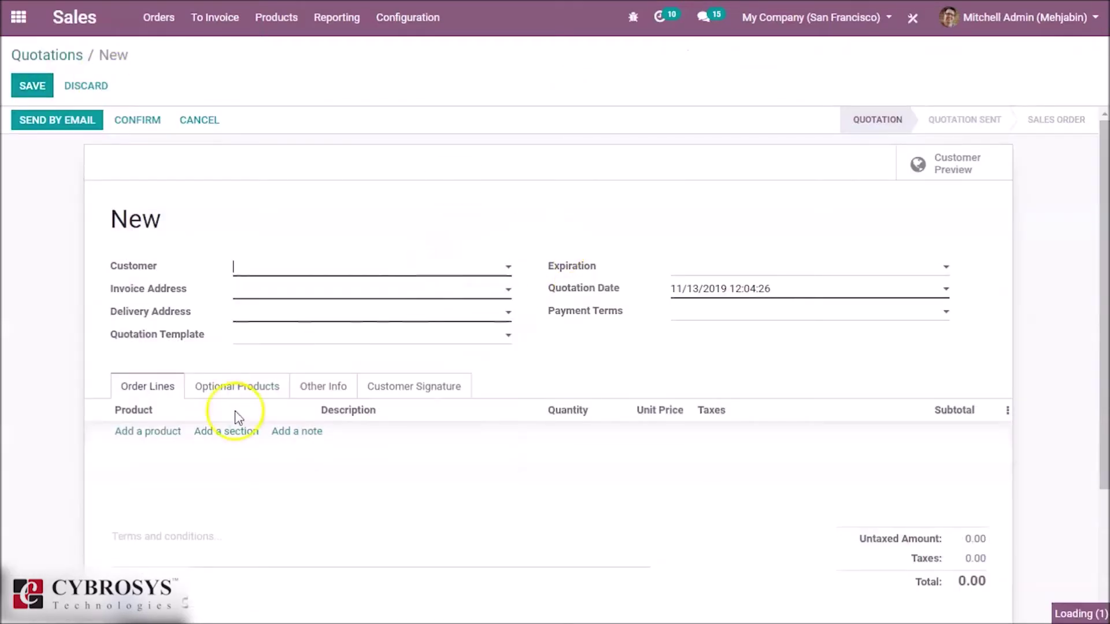
left_click(173, 436)
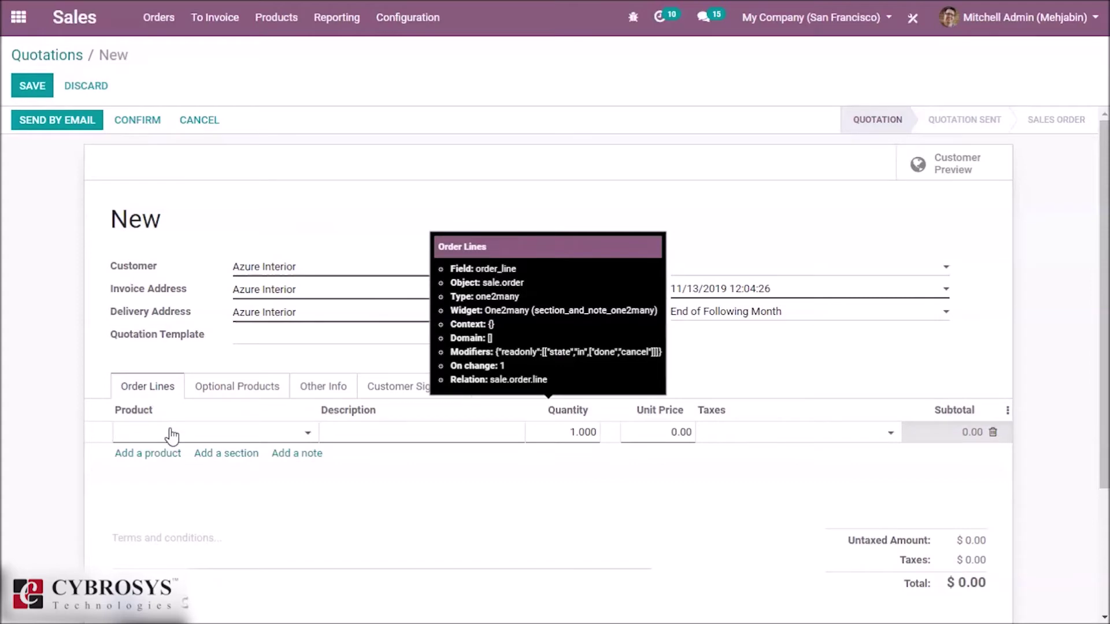
type("cabl")
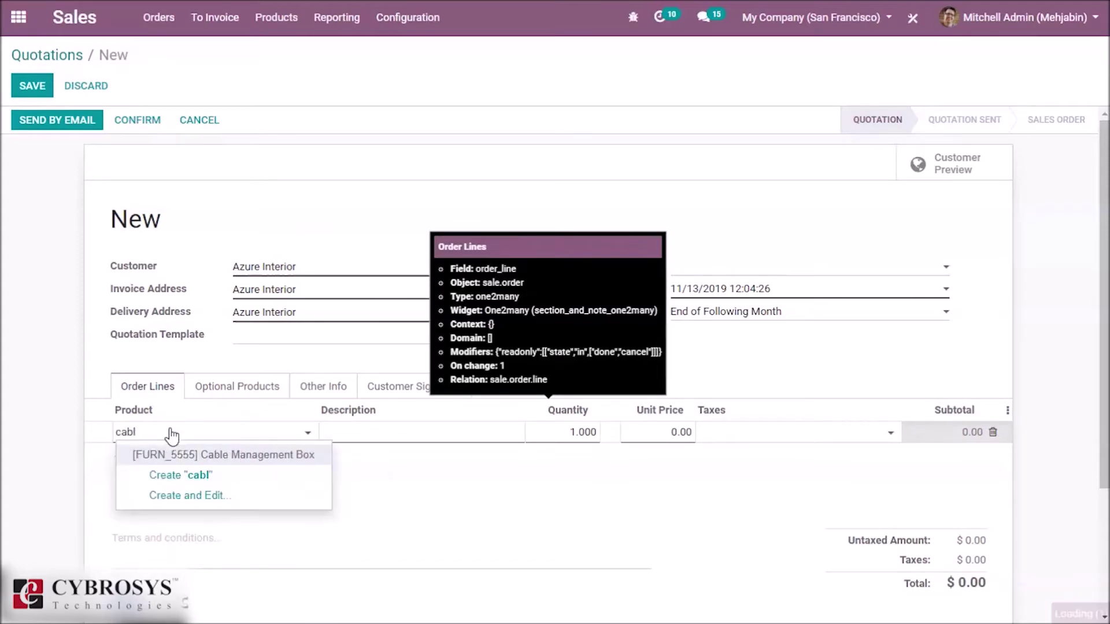
left_click(199, 455)
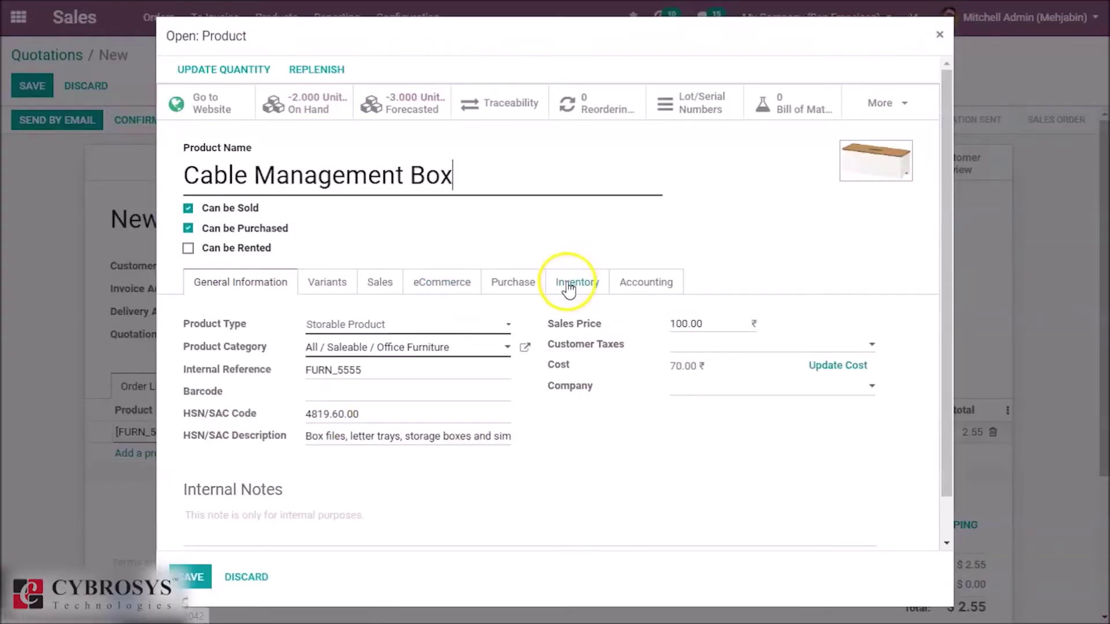
Check the product's lot tracking, save and confirm quotation S00057, then open delivery WH/OUT/00028.
left_click(569, 284)
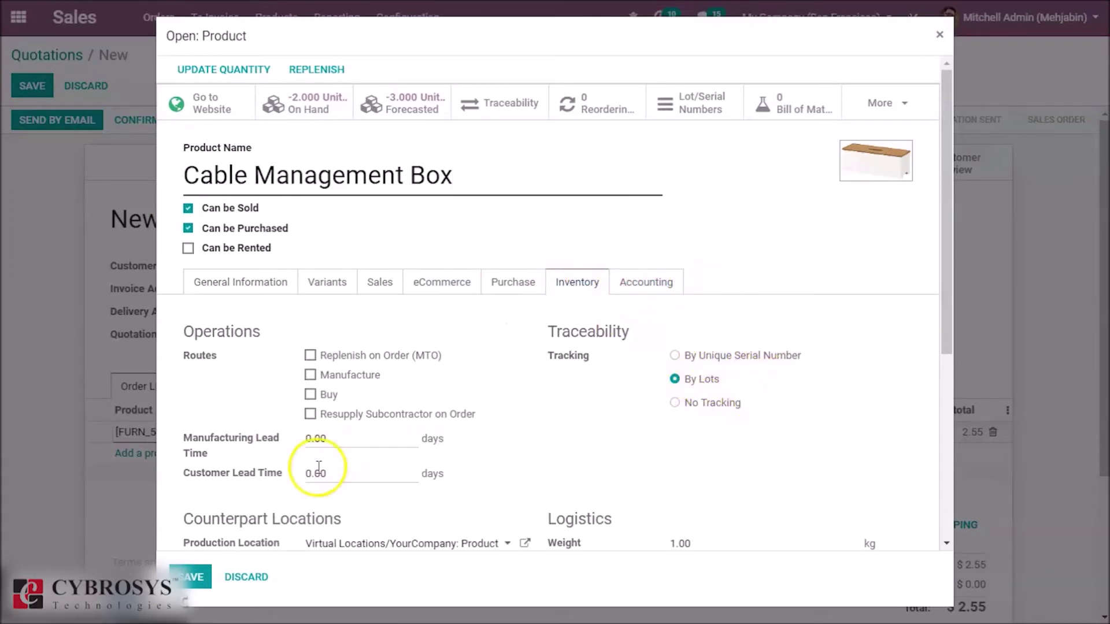
left_click(199, 583)
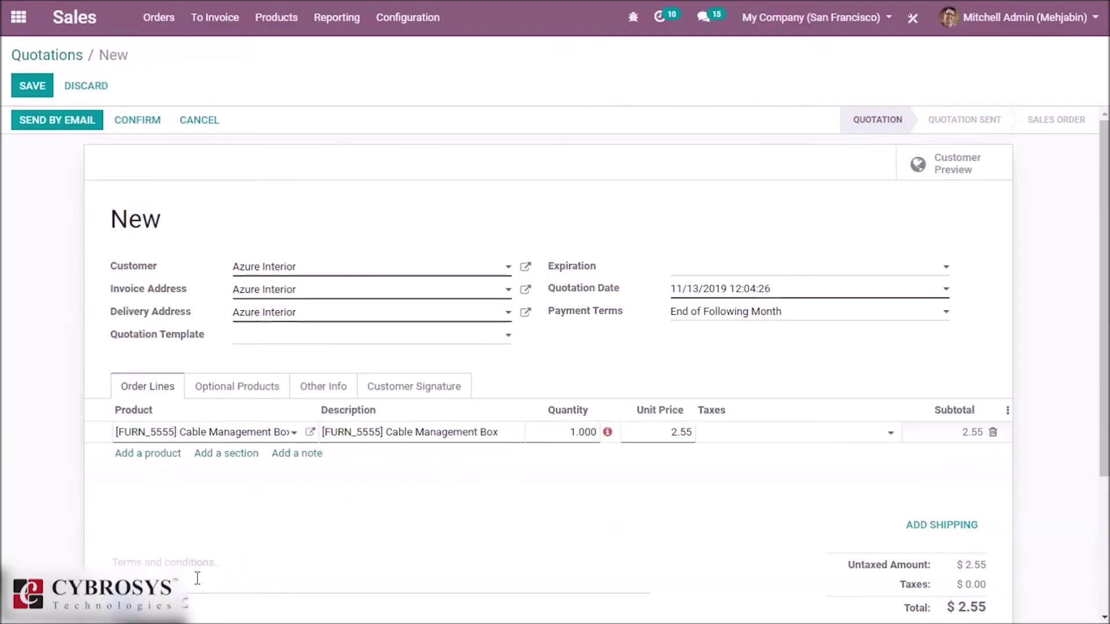
left_click(43, 86)
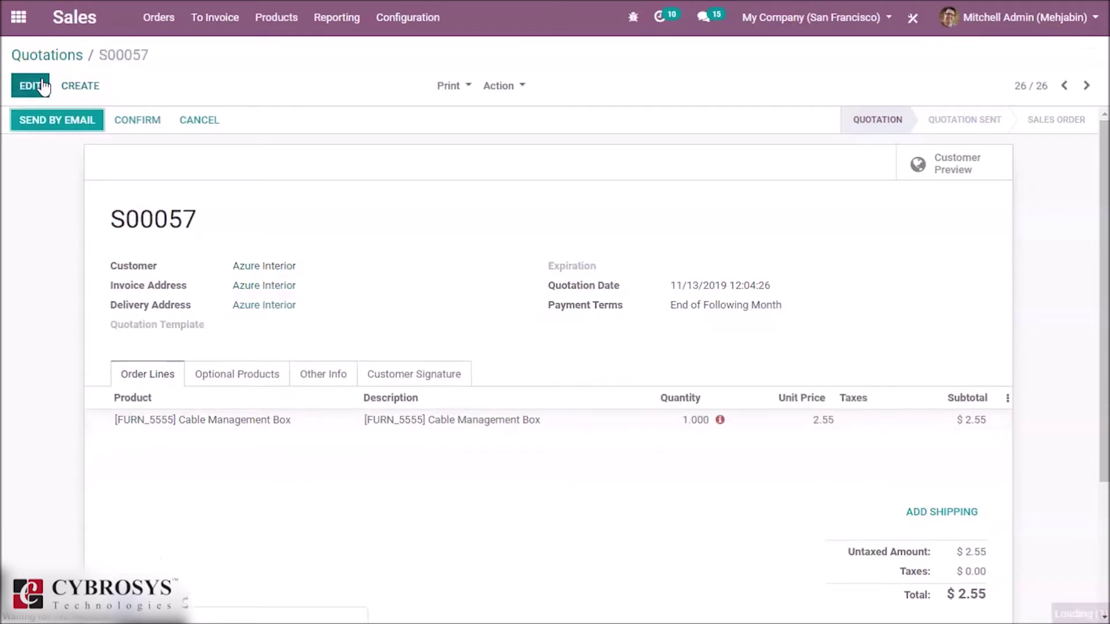
left_click(148, 122)
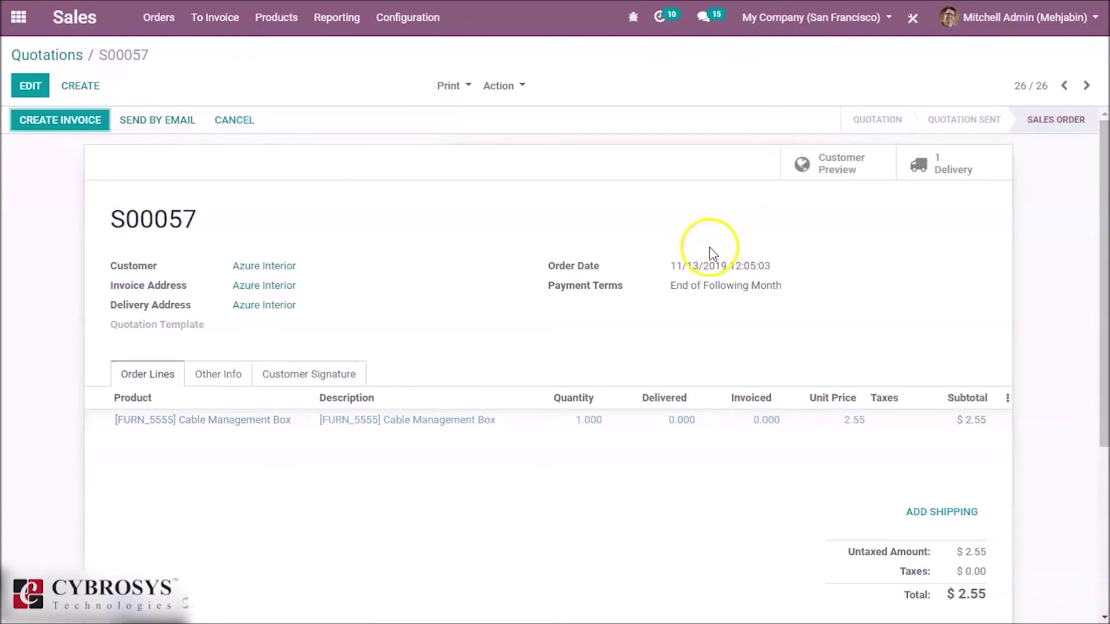
left_click(948, 167)
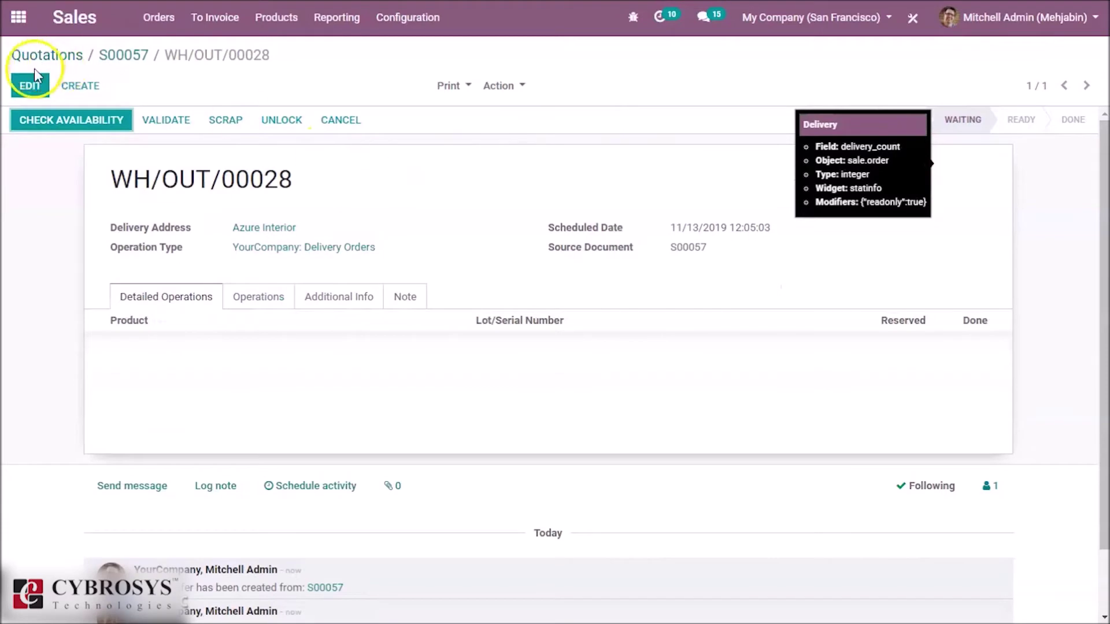
Add a Cable Management Box operation line with lot LOT-000001 to the delivery.
left_click(30, 87)
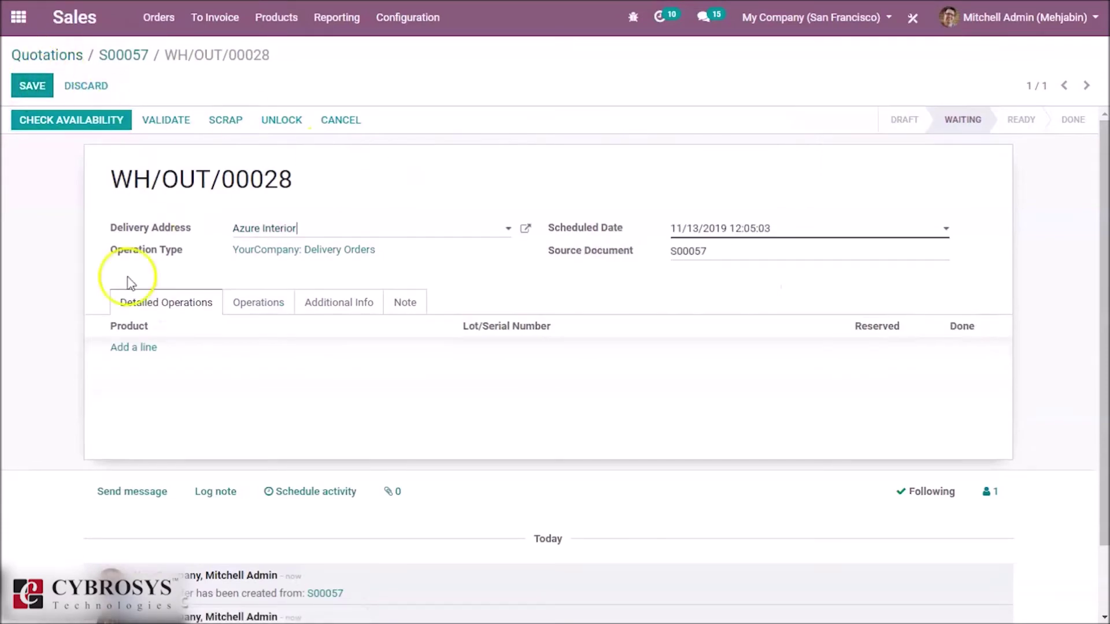
left_click(131, 348)
type("cab")
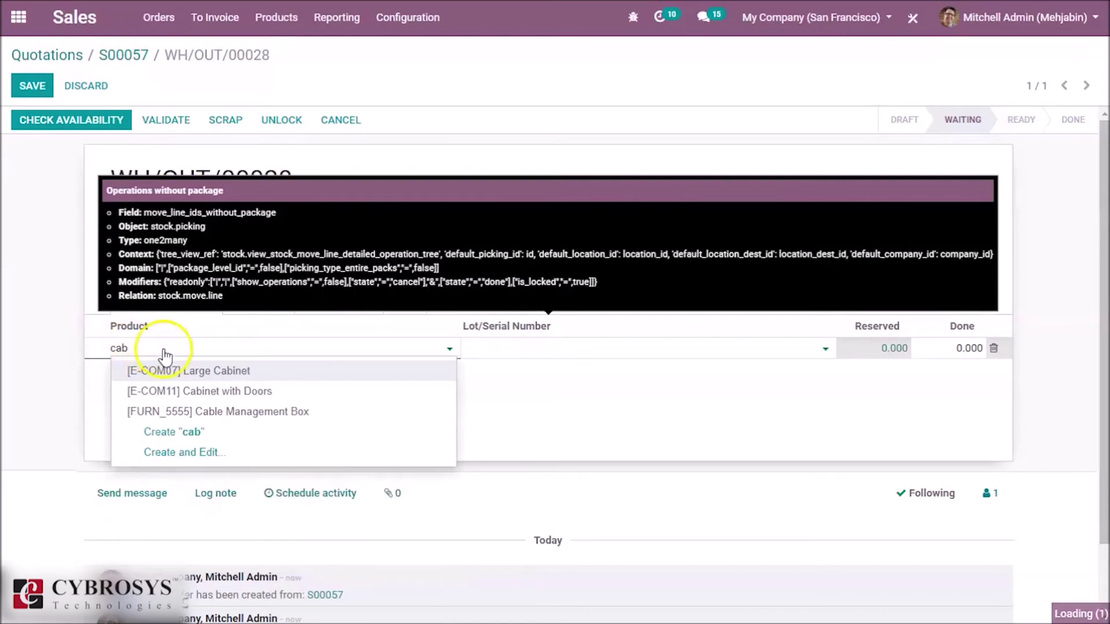
left_click(212, 413)
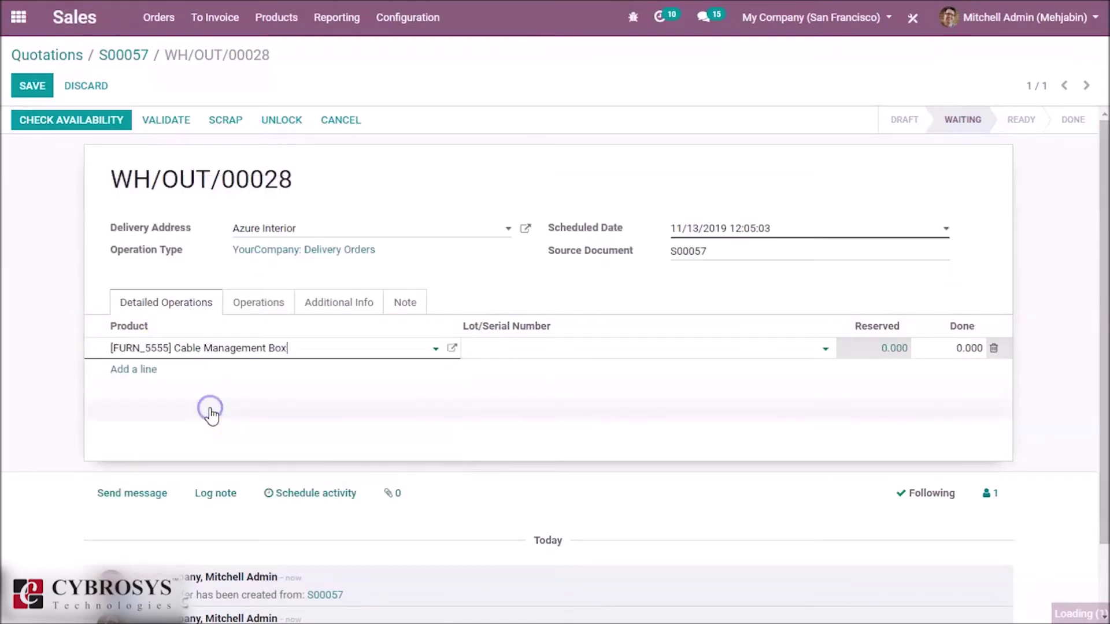
left_click(599, 348)
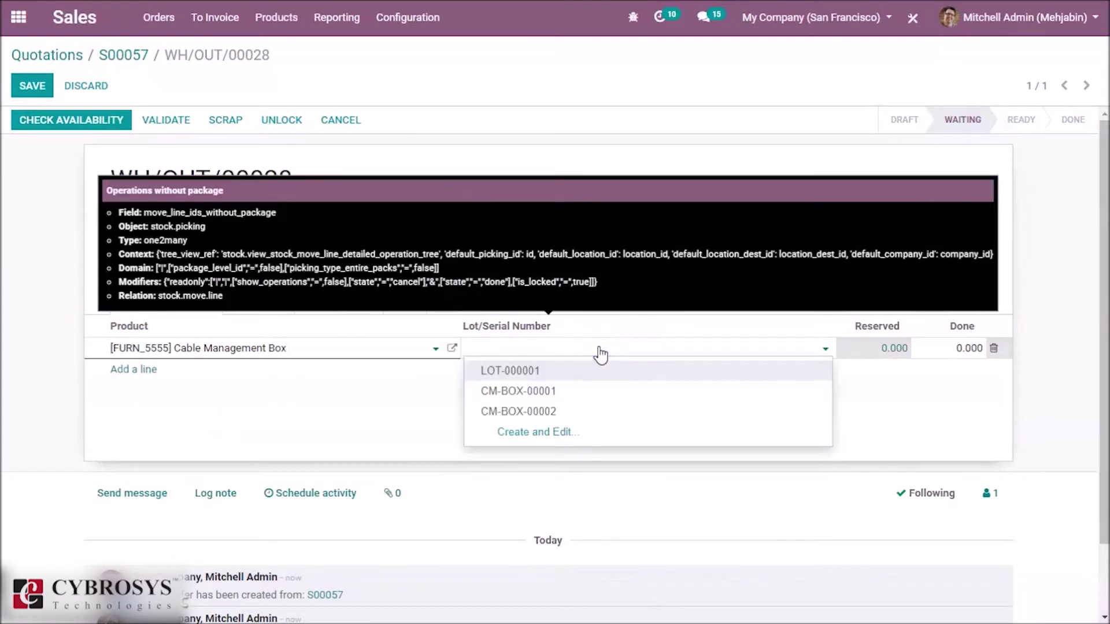
left_click(598, 370)
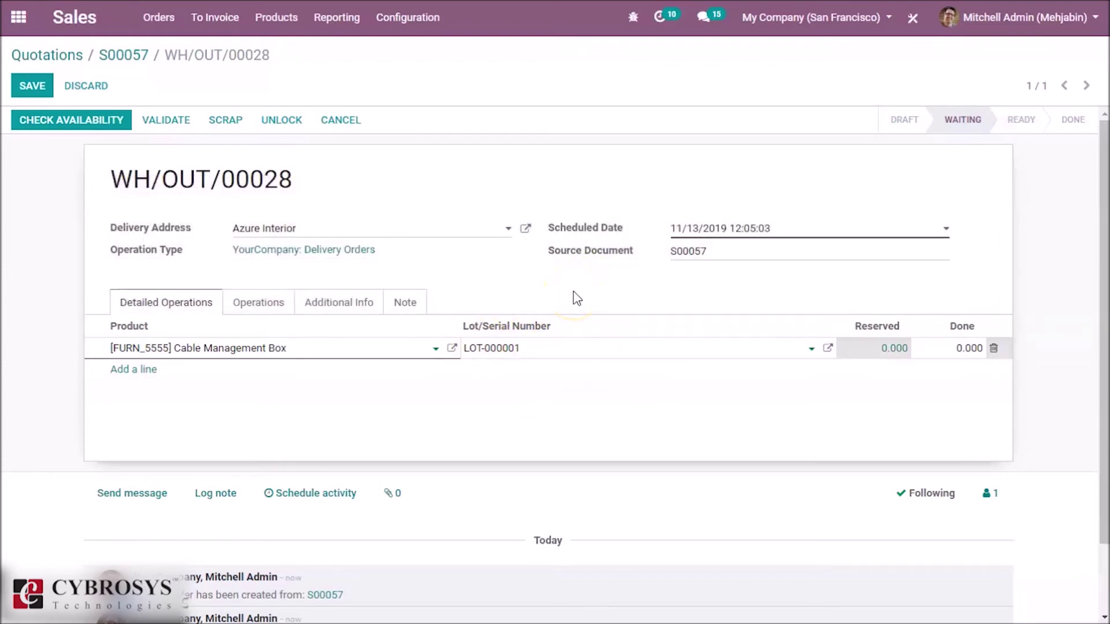
Set the done quantity to 1 and validate delivery WH/OUT/00028.
left_click(974, 348)
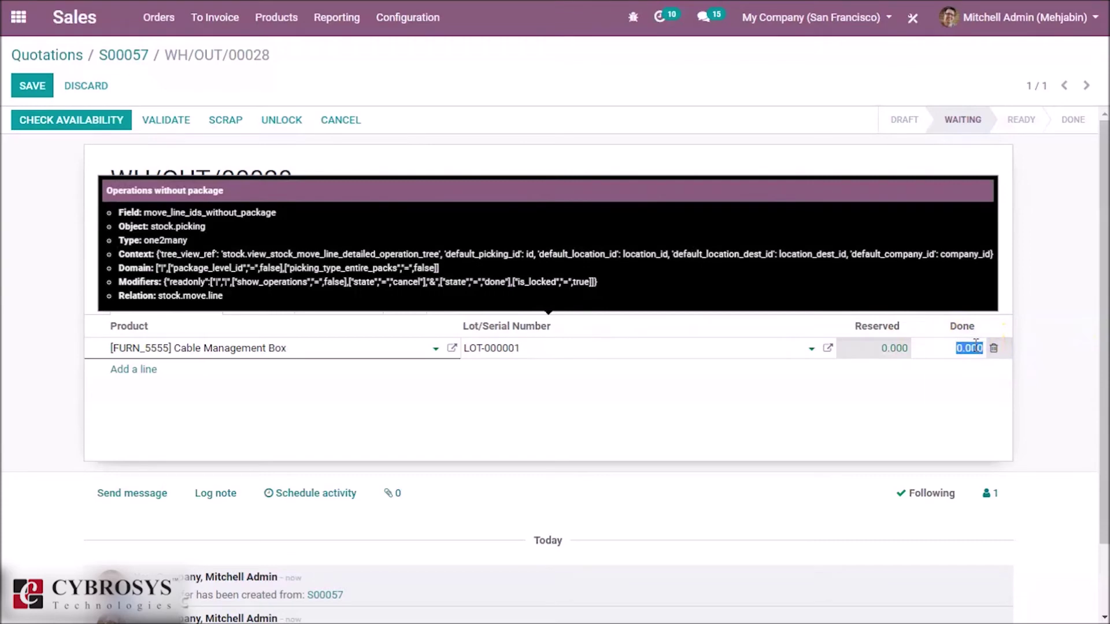
type("1")
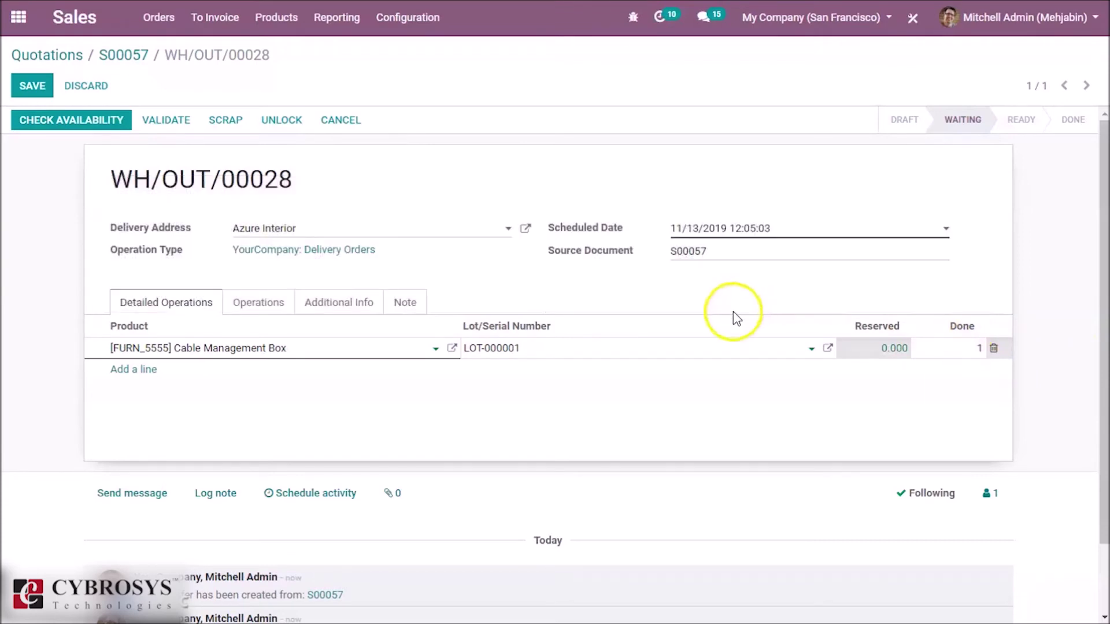
left_click(733, 301)
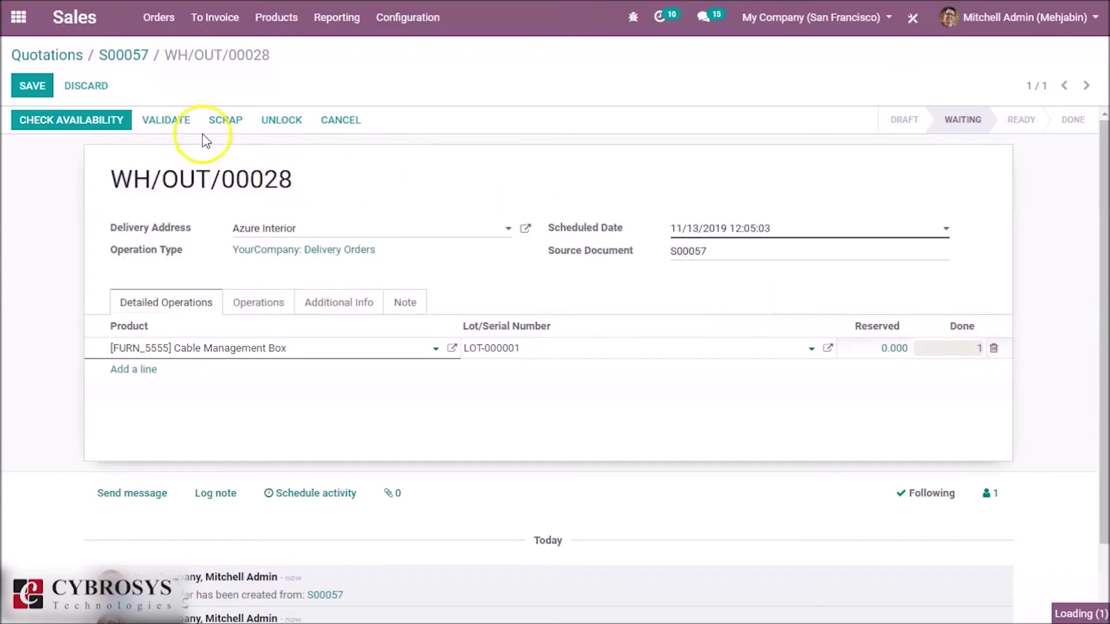
left_click(188, 128)
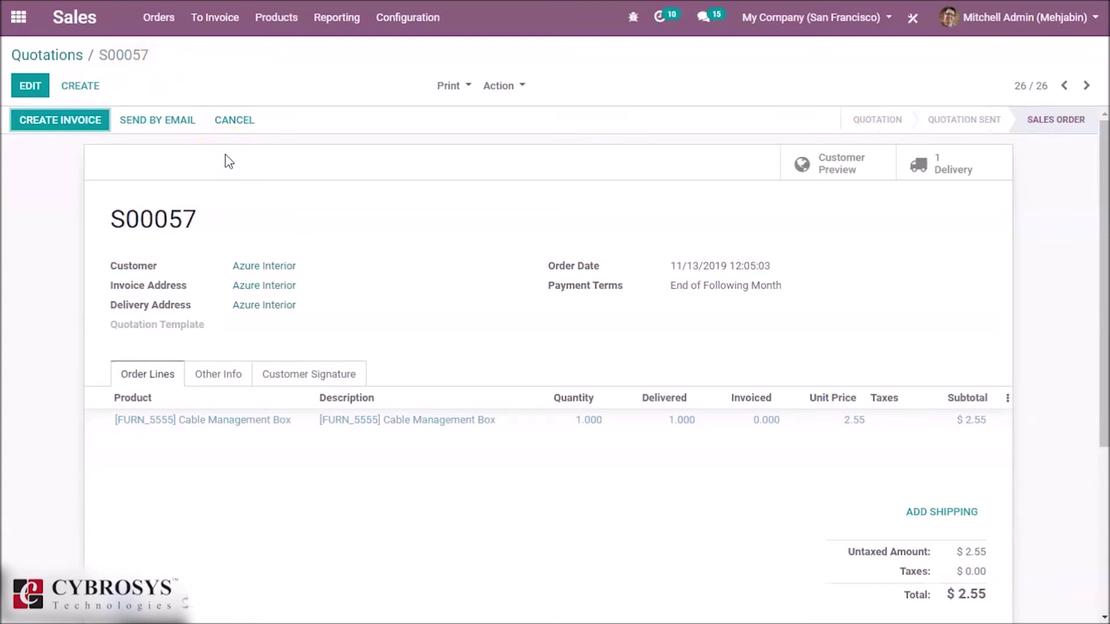
Create a regular invoice for S00057, post it as INV/2019/0013, and show the print reports.
left_click(98, 119)
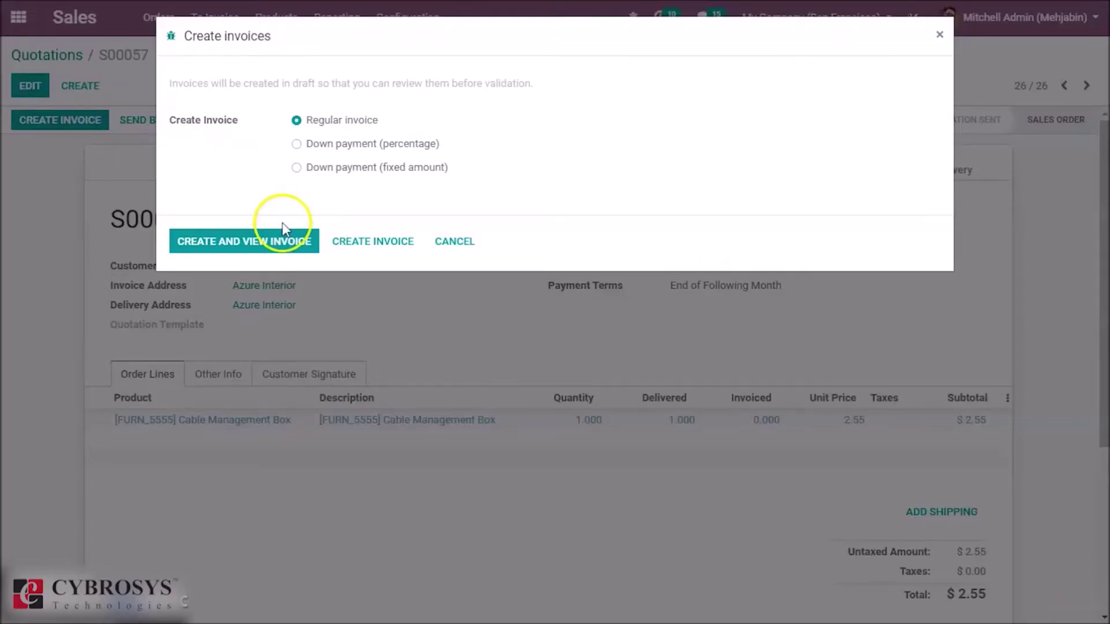
left_click(269, 243)
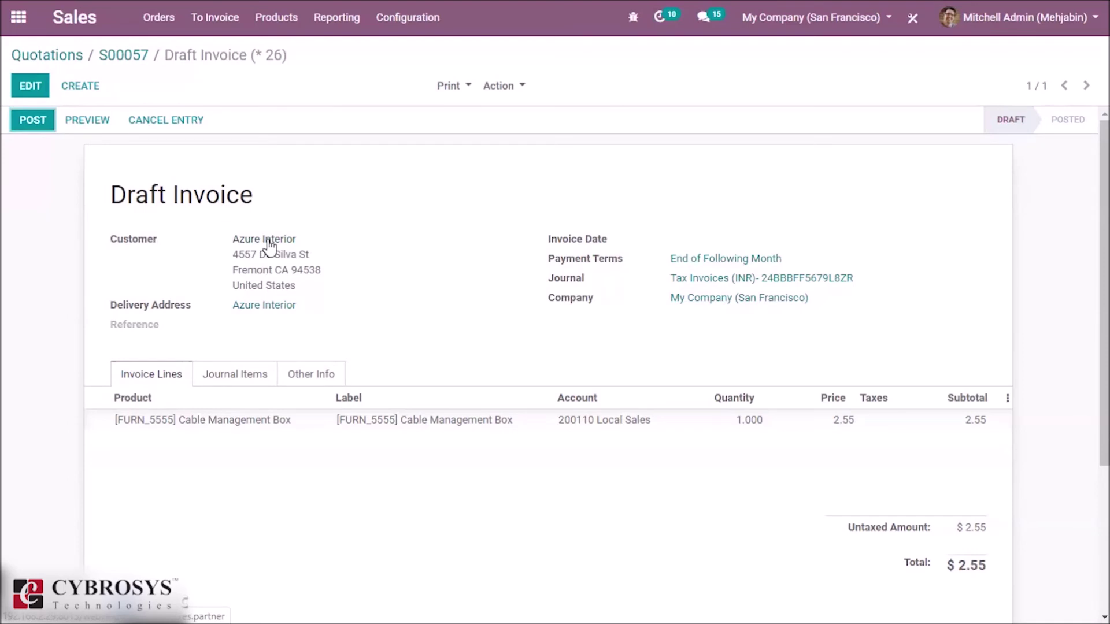
left_click(40, 122)
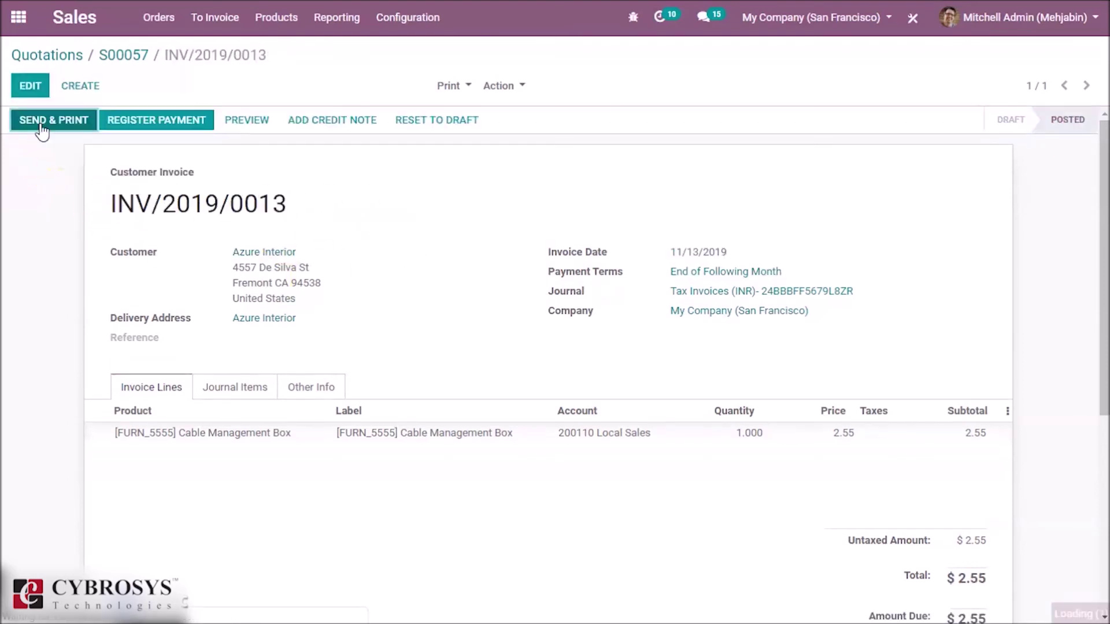
left_click(461, 87)
left_click(510, 137)
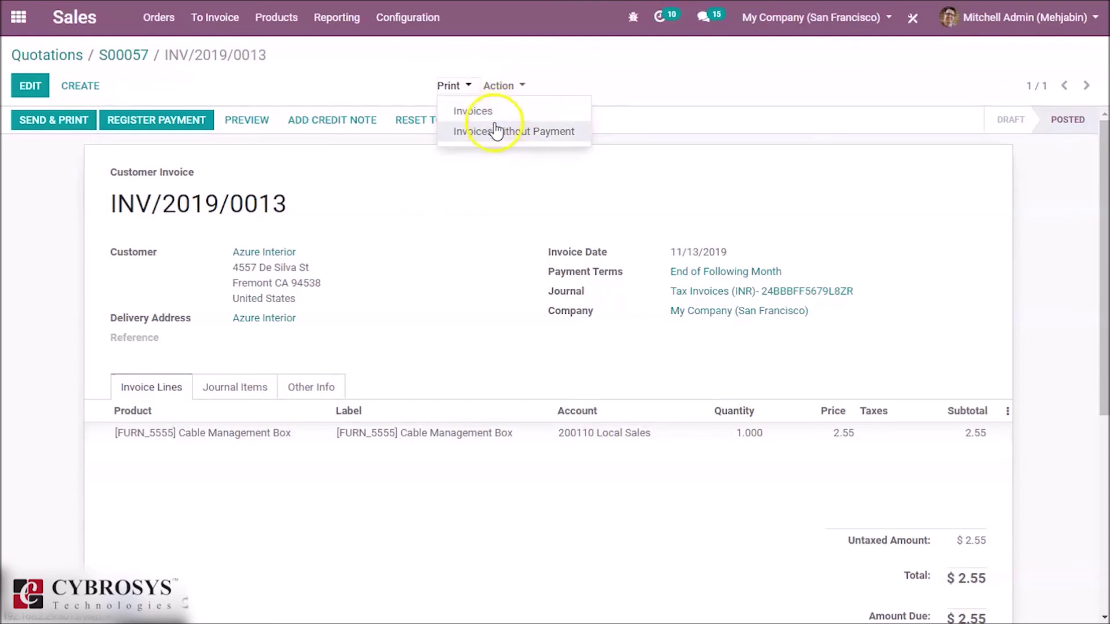
Print the invoice to INV_2019_0013.pdf and review the SN/LN column showing LOT-000001.
left_click(492, 119)
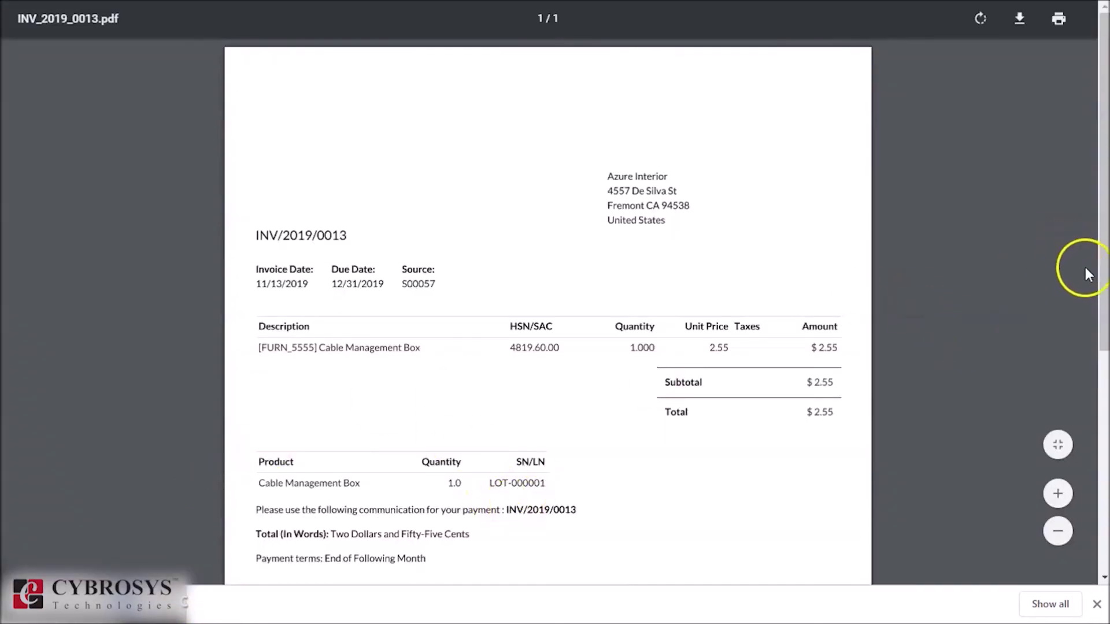
left_click_drag(1101, 278, 1099, 323)
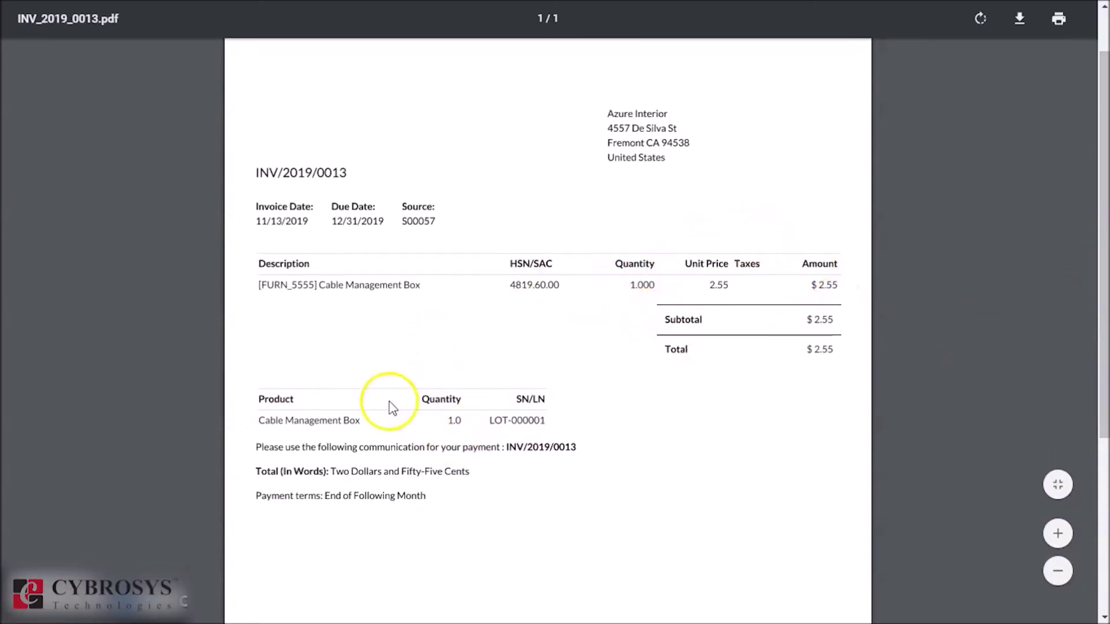